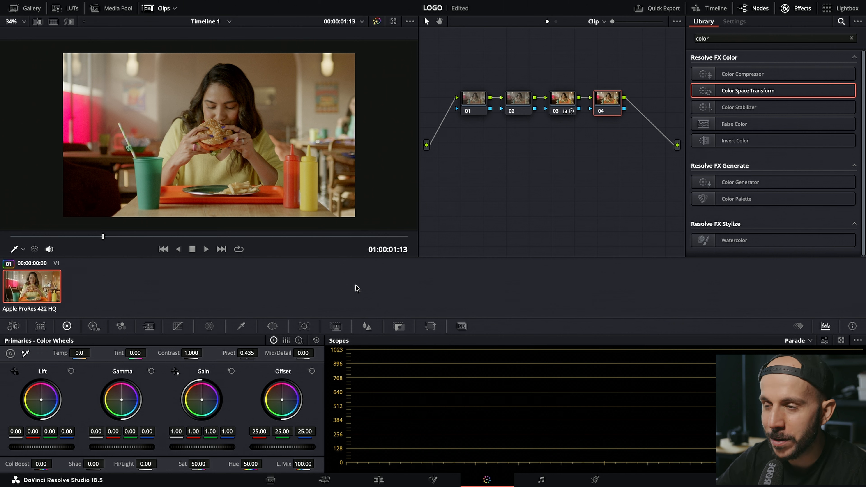
- Expand the Color Warper's hue-saturation view into a floating window and place it beside the clip image
left_click(209, 327)
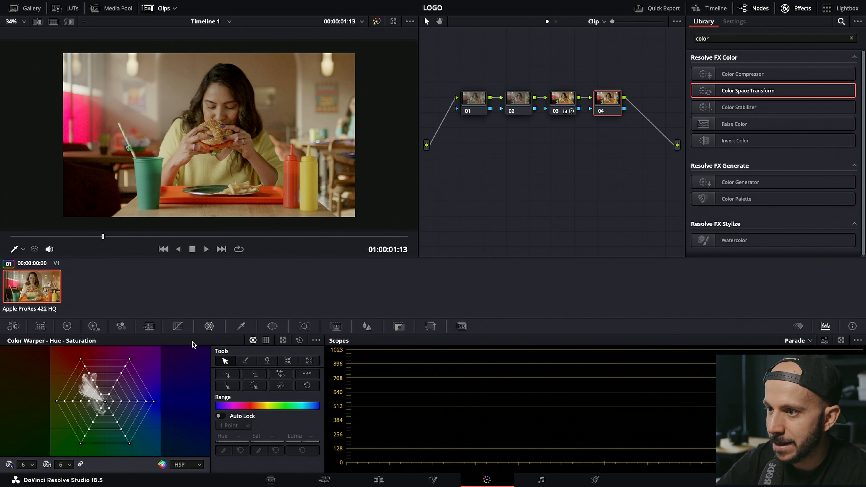
left_click(282, 341)
left_click_drag(468, 89, 492, 49)
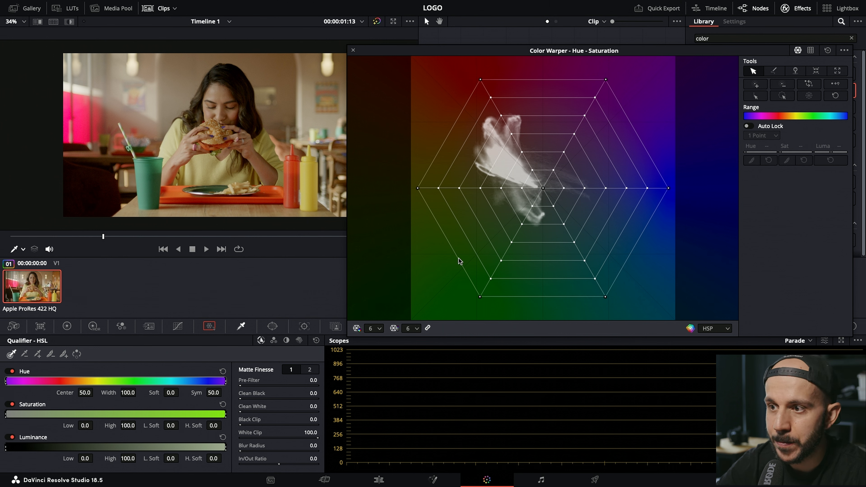
left_click(380, 329)
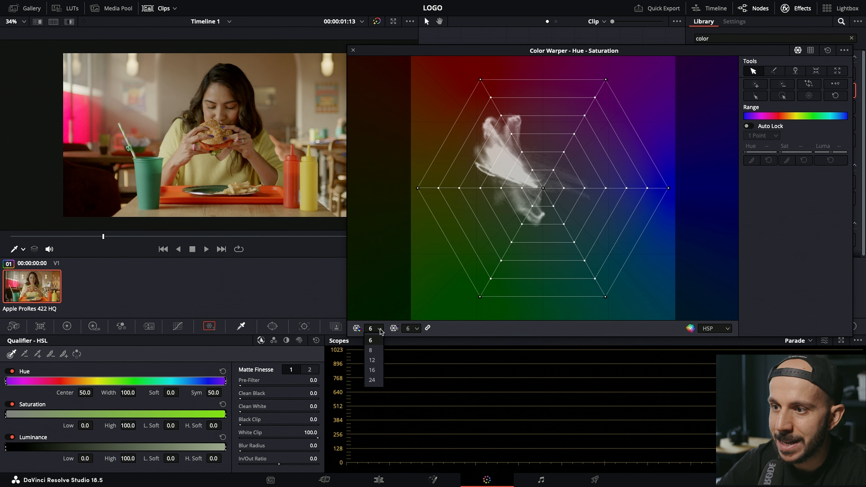
left_click(381, 330)
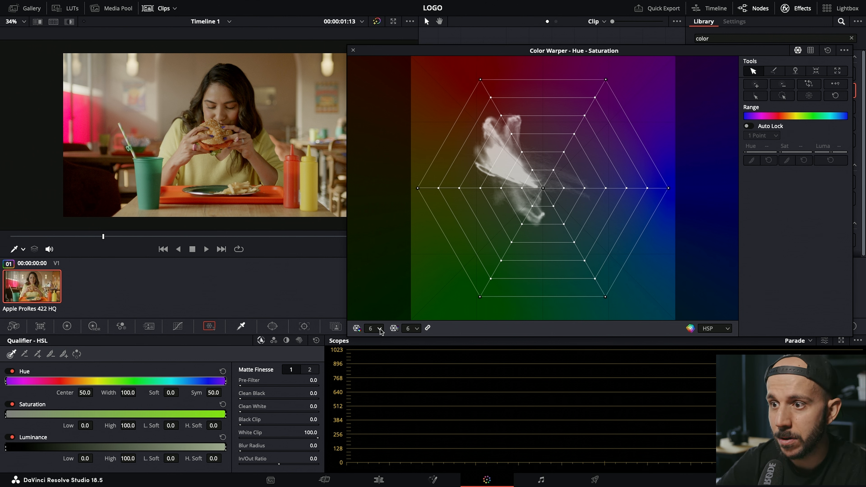
left_click(381, 330)
left_click(382, 324)
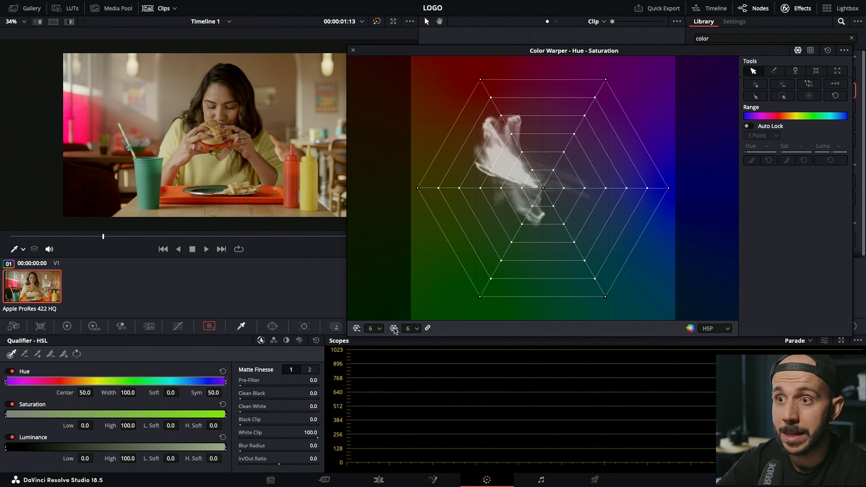
- Try the warper grid with 12 linked hue and saturation divisions, and settle on 8 divisions
left_click(374, 328)
left_click(375, 353)
left_click(378, 330)
left_click(380, 356)
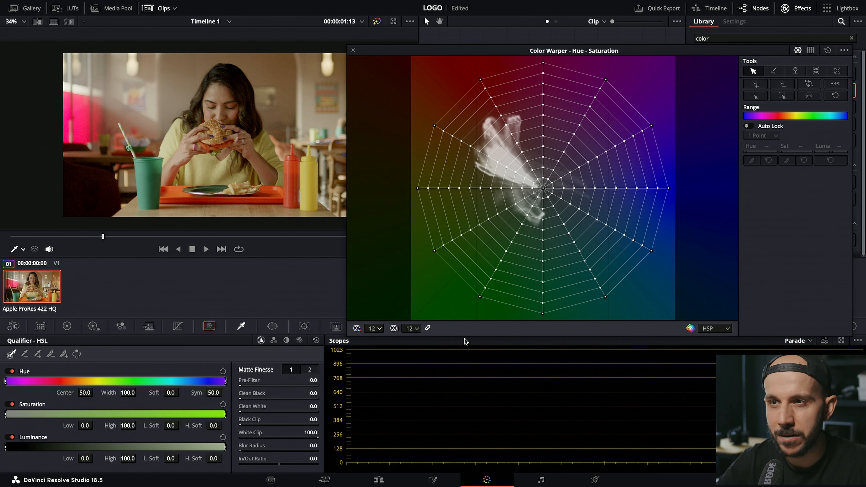
left_click(378, 329)
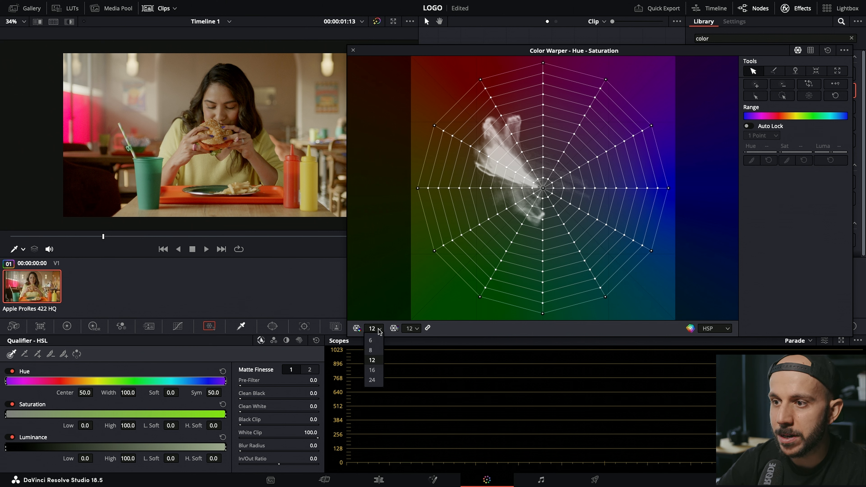
left_click(373, 349)
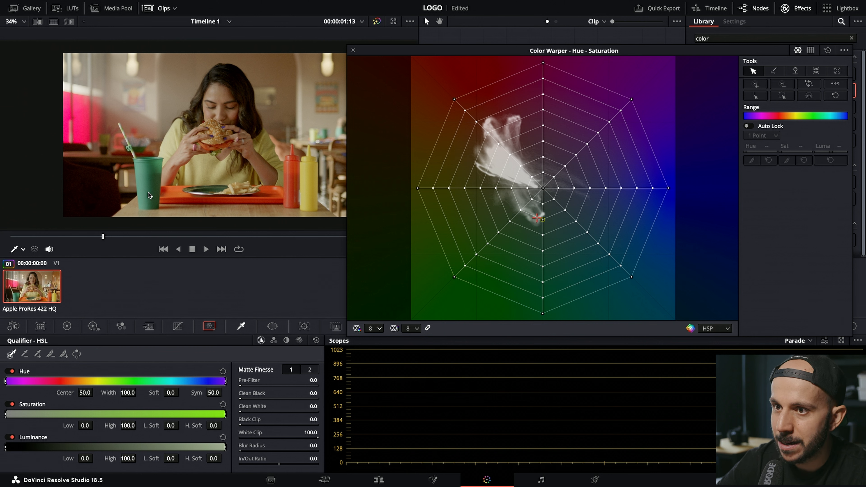
- Try turning the green cup blue by pulling its single grid point to about hue 0.46, saturation 0.50, and undo the shifts
left_click(543, 220)
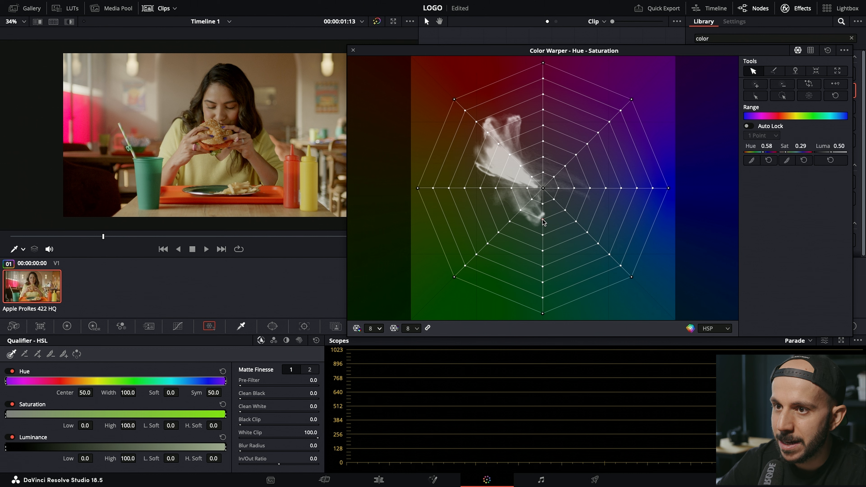
left_click_drag(545, 223, 582, 229)
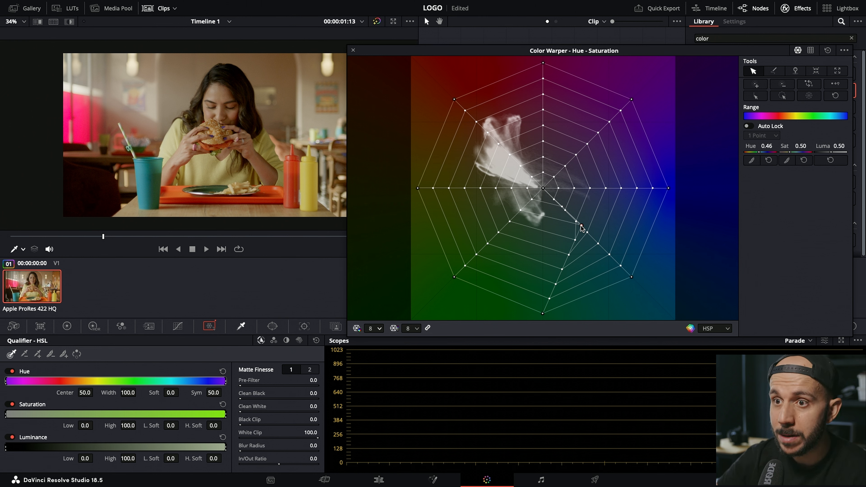
left_click_drag(582, 228, 583, 229)
key("super+z")
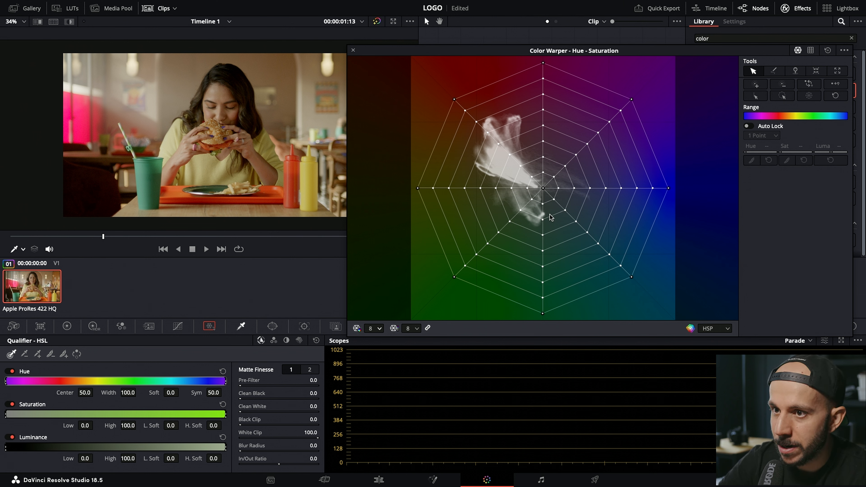
left_click(543, 220)
mouse_move(543, 222)
left_mouse_down()
mouse_move(559, 227)
mouse_move(570, 271)
mouse_move(550, 249)
mouse_move(548, 225)
mouse_move(580, 270)
mouse_move(562, 279)
mouse_move(549, 277)
mouse_move(553, 228)
left_mouse_up()
key("super+z")
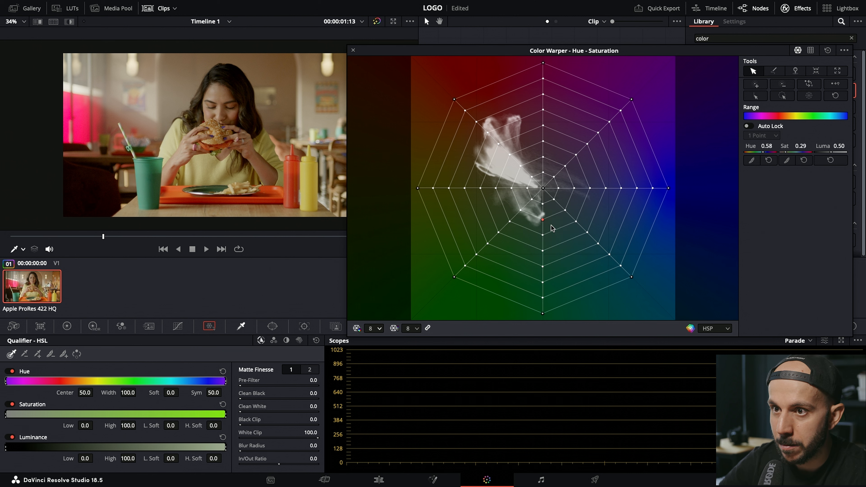
- Expand the selection to the points adjacent to the cup's grid point, try moving them, and undo
left_click(758, 87)
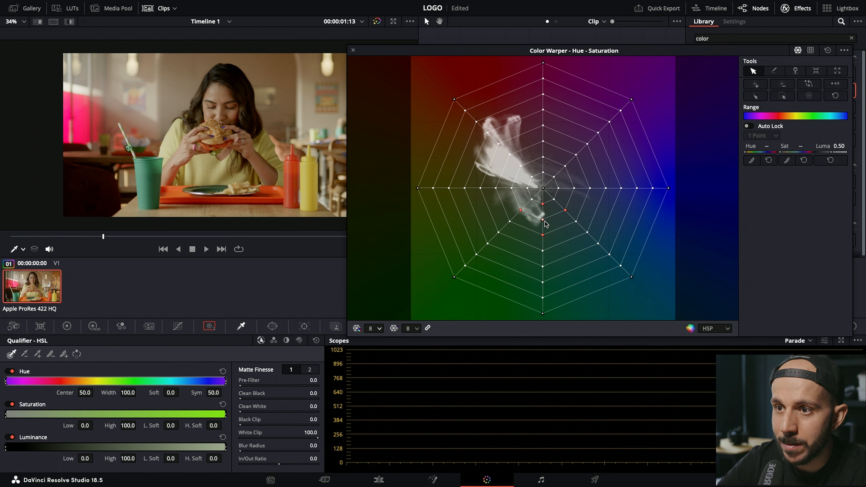
mouse_move(543, 222)
left_mouse_down()
mouse_move(558, 221)
mouse_move(543, 220)
left_mouse_up()
key("super+z")
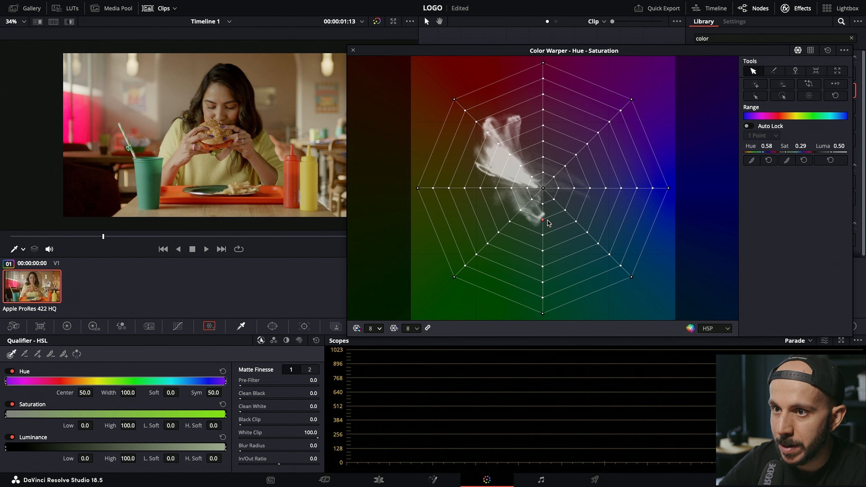
- Grow the selection around the cup's grid point, shift the group toward blue, and uncover the node graph
left_click(755, 85)
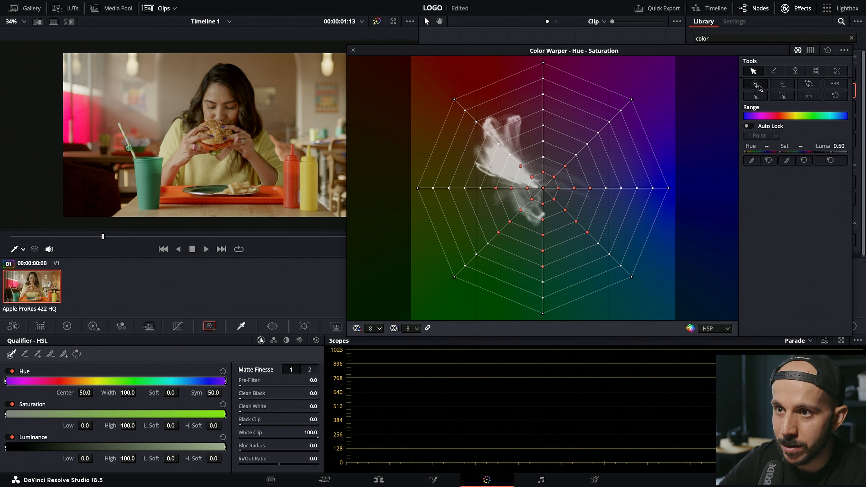
left_click_drag(544, 220, 616, 232)
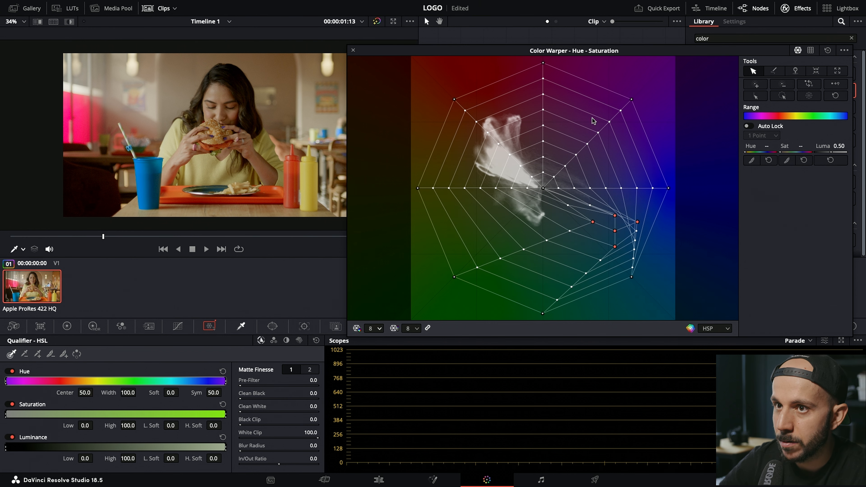
left_click_drag(568, 52, 570, 117)
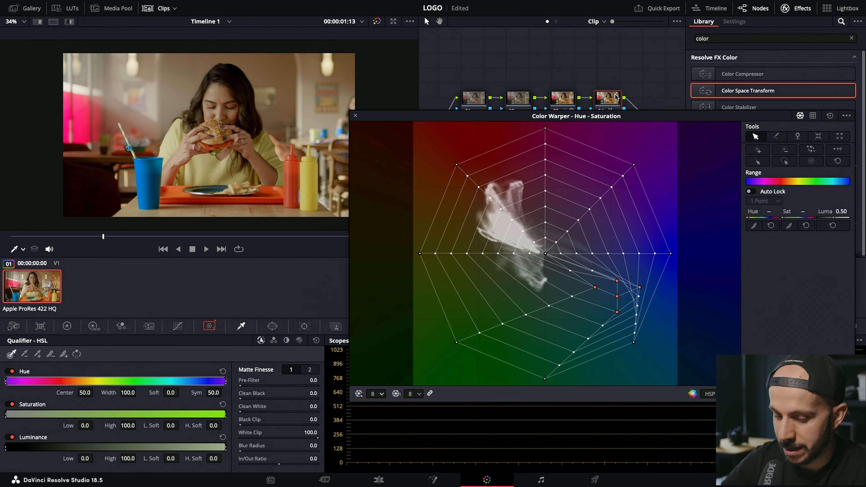
- Compare the blue cup with and without the node's grade, including in a full-screen view
key("super+d")
key("super+d")
key("super+f")
key("super+d")
key("super+d")
key("super+d")
key("super+d")
key("super+d")
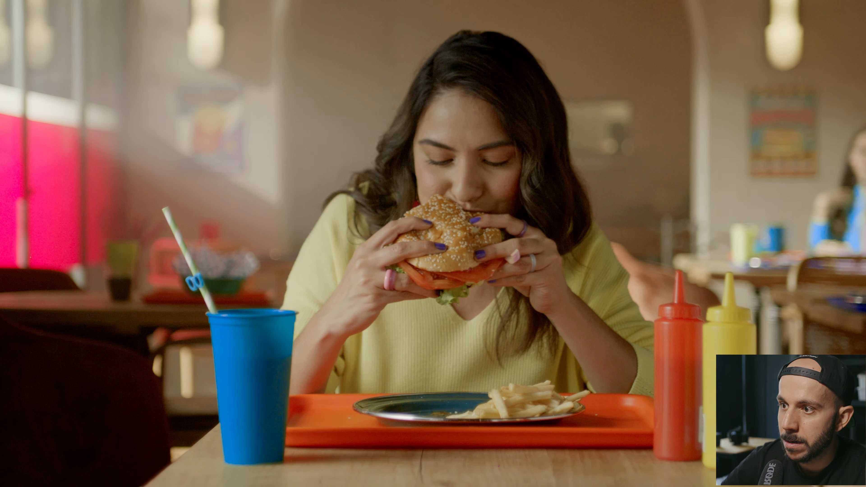
key("super+d")
key("super+f")
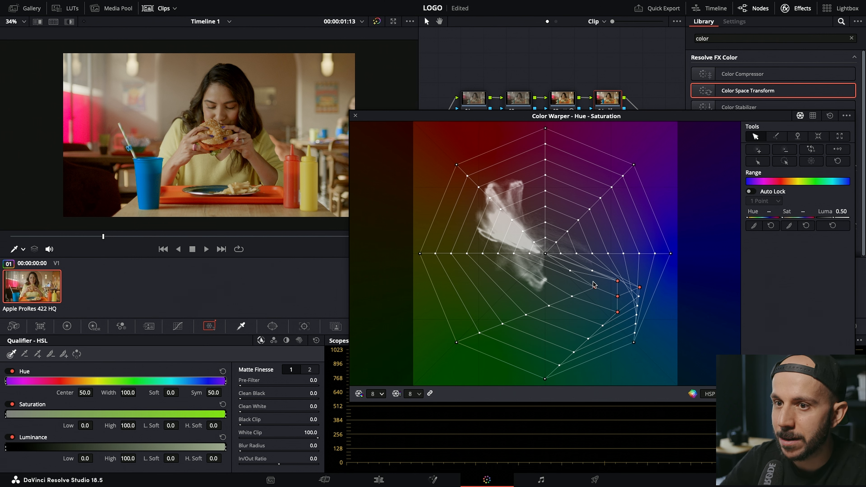
- Move the Color Warper window back up and undo the blue shift on the cup's point group
left_click_drag(579, 116, 577, 97)
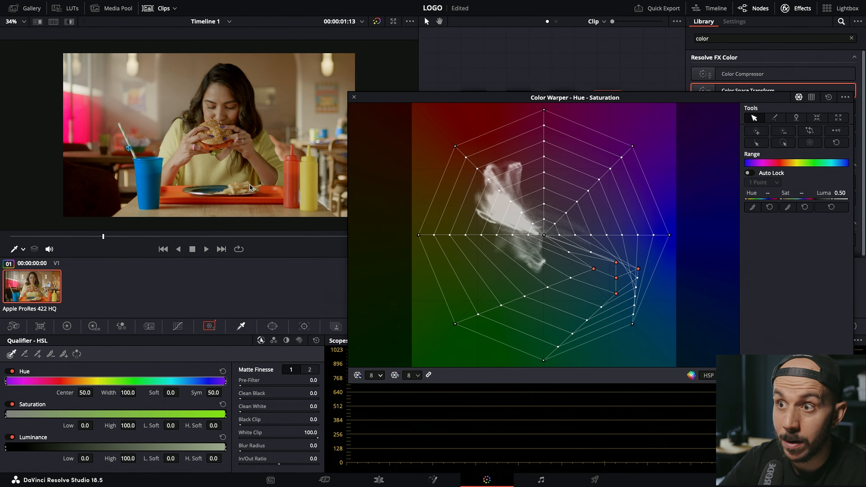
key("super+z")
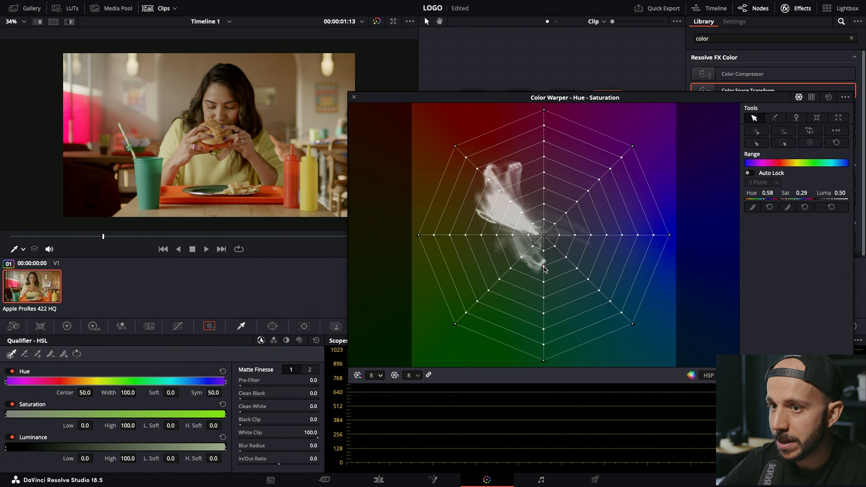
- Try the cup point's saturation at about 0.97 and at about 0.02, and try desaturating it together with its neighbouring points
left_click_drag(545, 270, 545, 344)
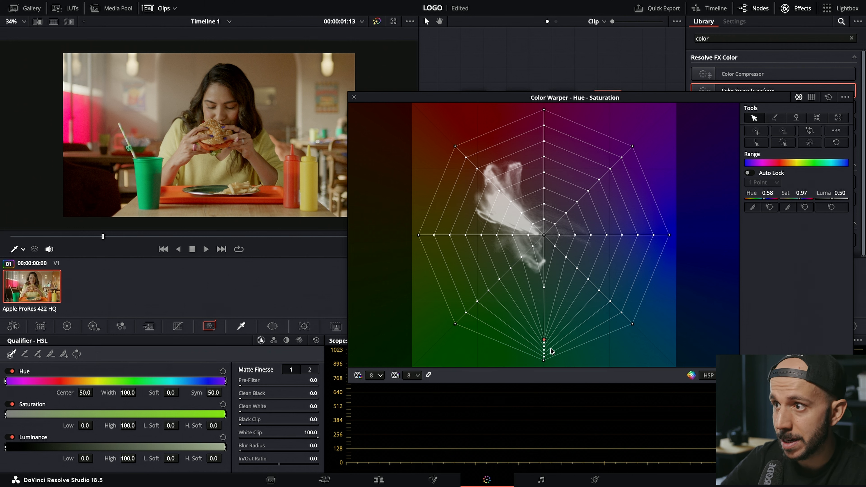
left_click_drag(544, 340, 543, 236)
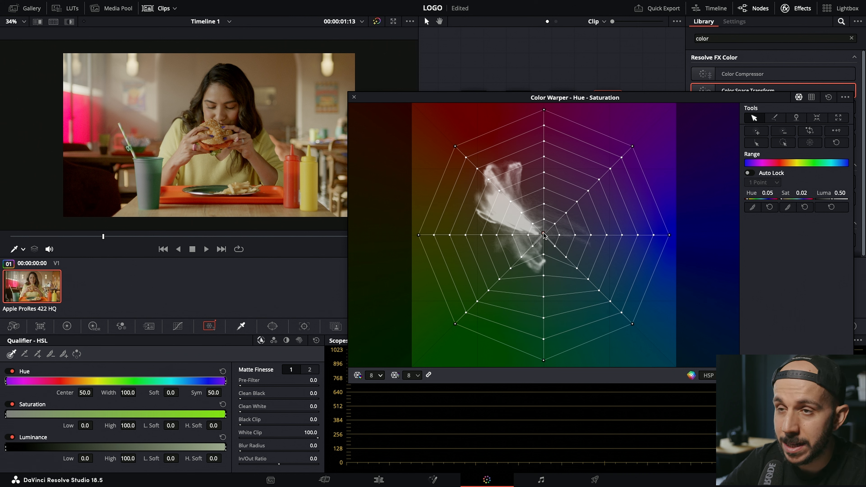
key("ctrl+z")
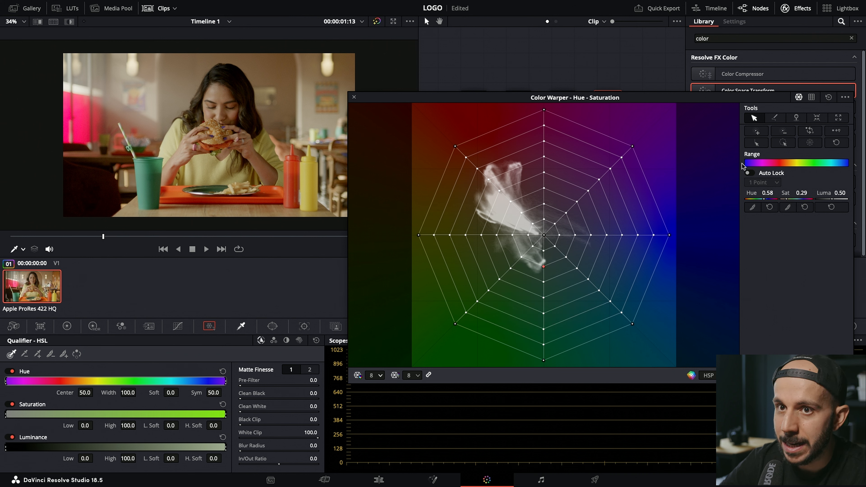
left_click(756, 133)
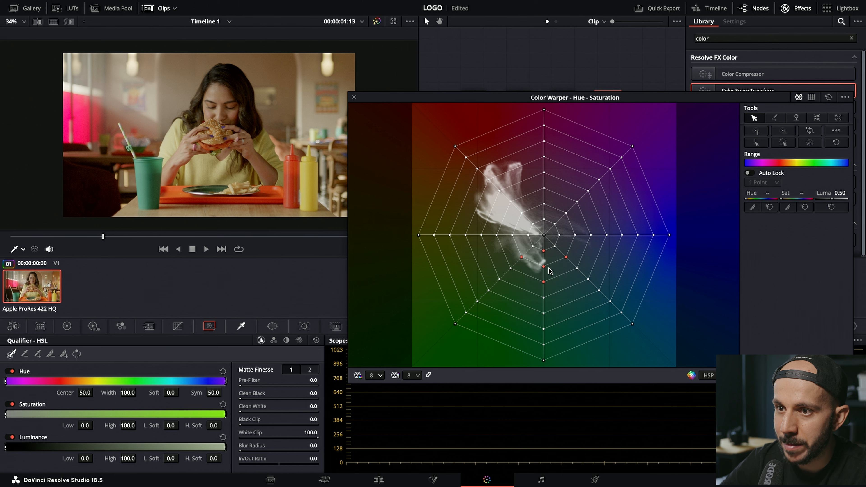
left_click_drag(543, 272, 543, 243)
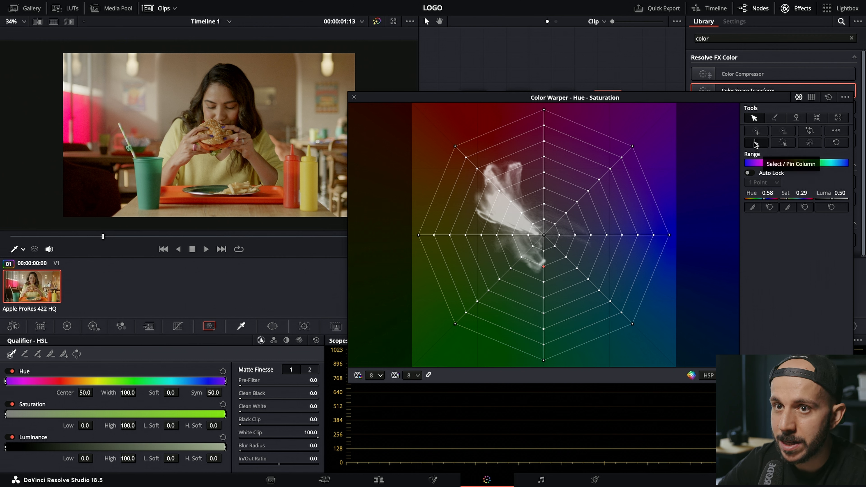
- Select the whole column of grid points through the cup's hue and shift it toward blue
left_click(754, 143)
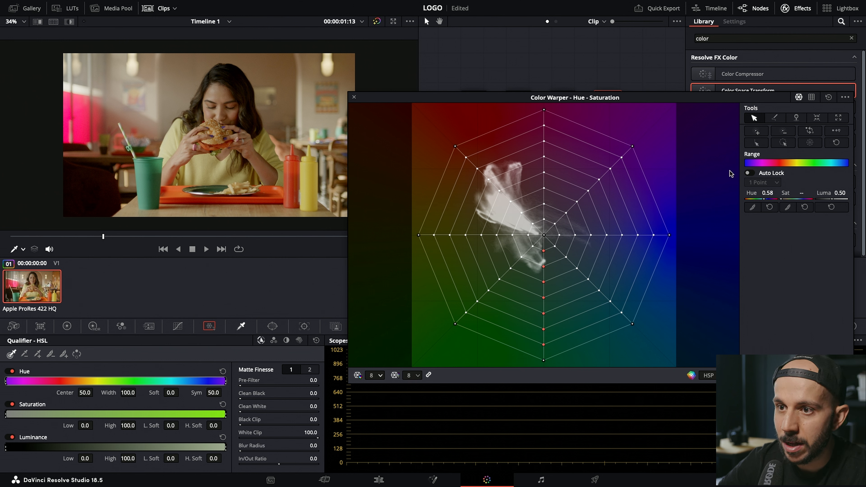
left_click_drag(544, 270, 590, 265)
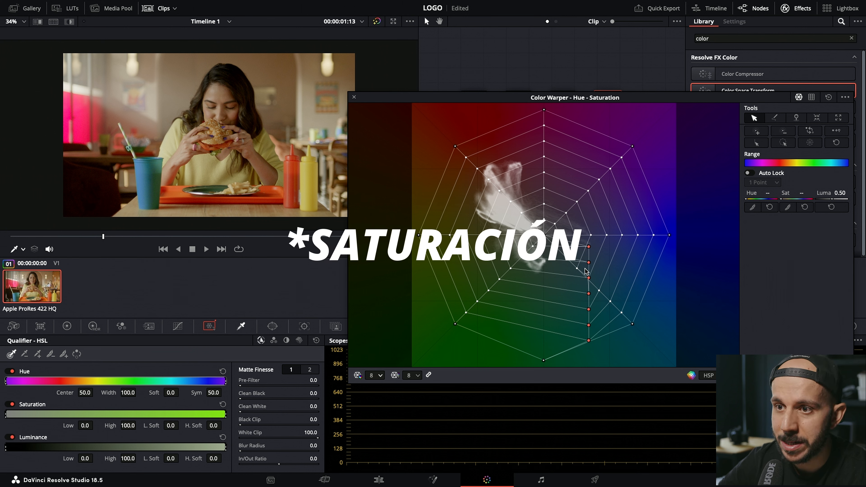
left_click_drag(589, 278, 597, 273)
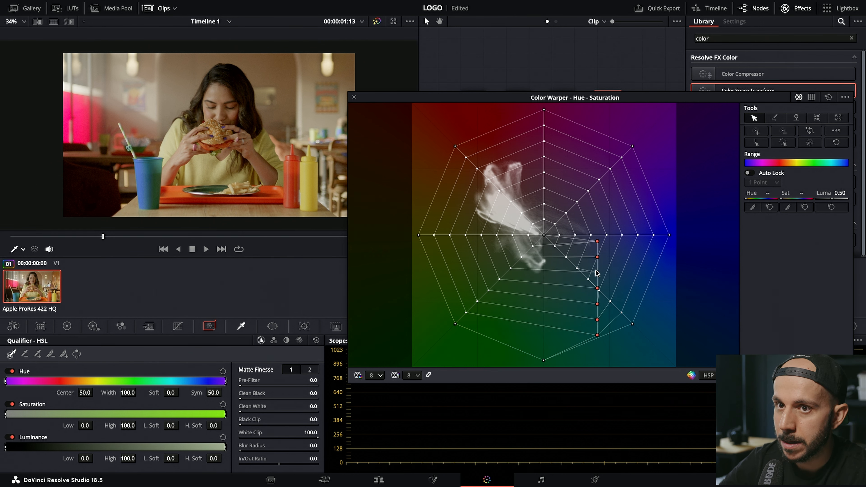
- Select the ring of grid points at the cup's saturation level, try shifting it toward blue, and undo
left_click(544, 267)
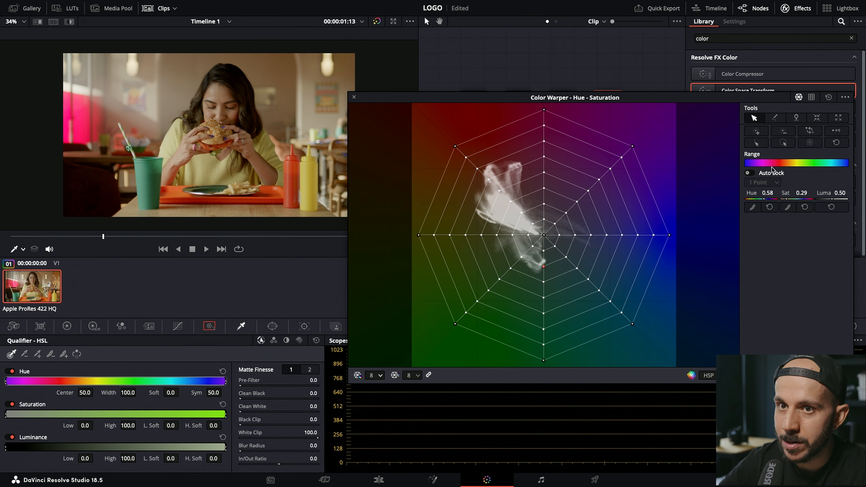
left_click(783, 142)
left_click_drag(544, 268, 570, 271)
key("ctrl+z")
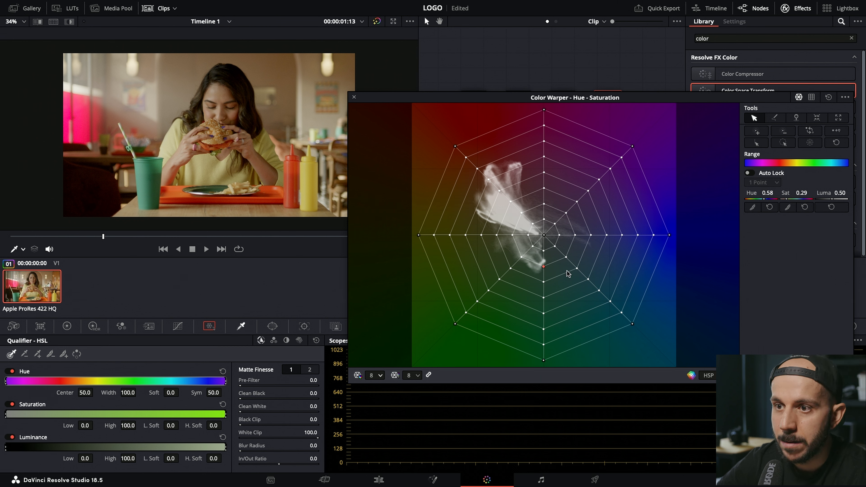
- Enable Auto Lock at 1 Point and pull the cup's grid point to about hue 0.40, saturation 0.82
left_click(749, 173)
left_click_drag(544, 269, 624, 269)
key("ctrl+f")
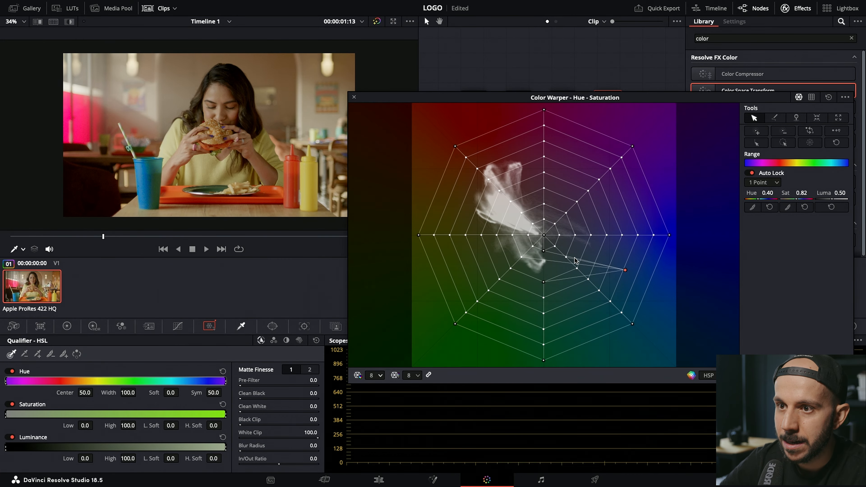
- Set Auto Lock to 6 Points, try shifting the cup's grid point toward blue, and undo the shift
left_click(764, 183)
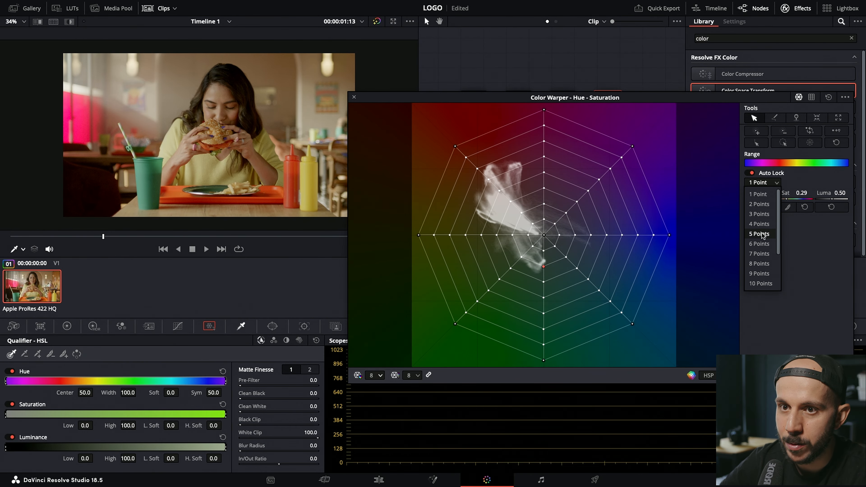
left_click(761, 244)
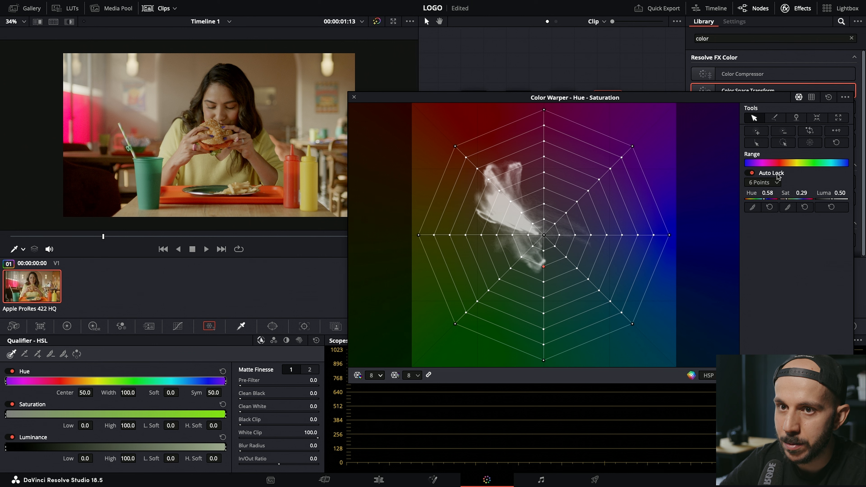
left_click_drag(542, 268, 557, 275)
key("super+z")
- Set Auto Lock to 3 Points, turn it off, and pull the selected grid points around the cup's colour far into blue
left_click(770, 184)
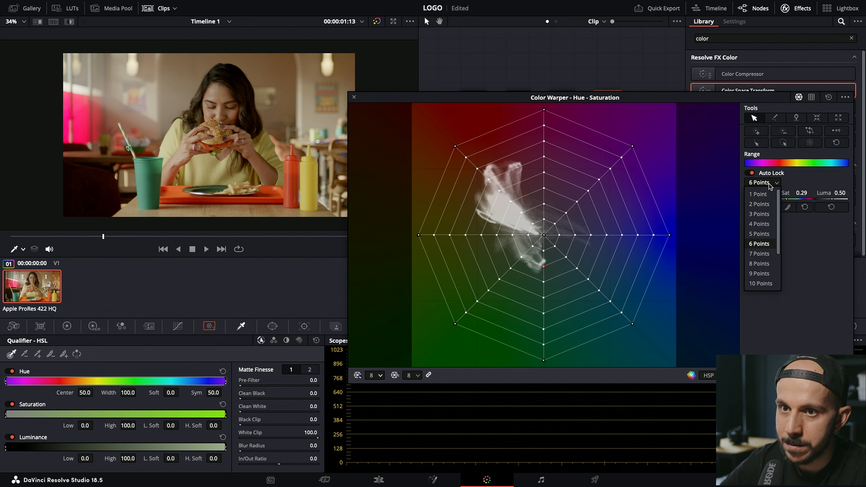
left_click(759, 213)
left_click_drag(544, 267, 551, 269)
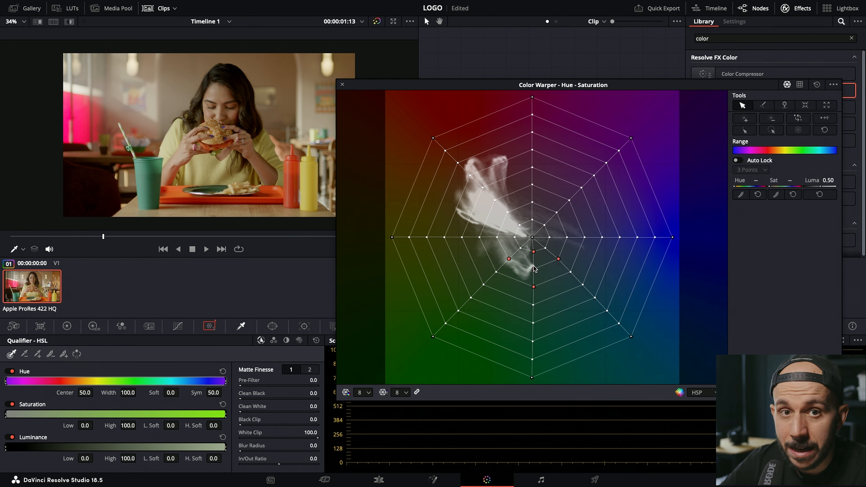
left_click_drag(534, 269, 631, 300)
- Try shifting the selected group of red-orange grid points toward magenta, toggle the change for comparison, and undo it
left_click_drag(469, 174, 499, 175)
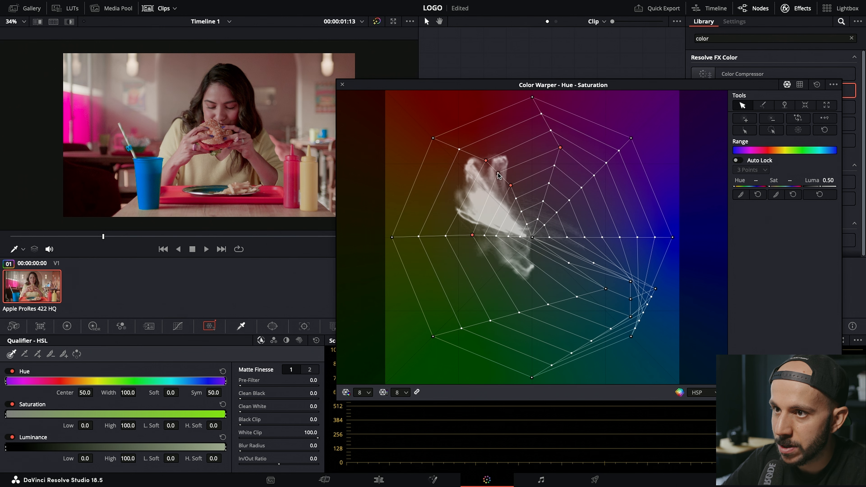
key("super+z")
key("super+shift+z")
key("super+z")
key("super+shift+z")
key("super+z")
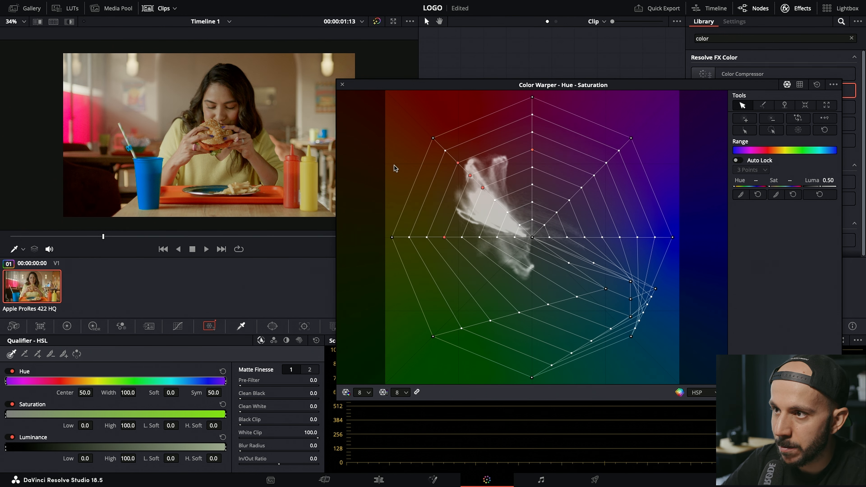
- Select the tray's single red-orange grid point, enable Auto Lock at 1 Point, and pull the point to about hue 0.99, saturation 0.64
left_click(470, 176)
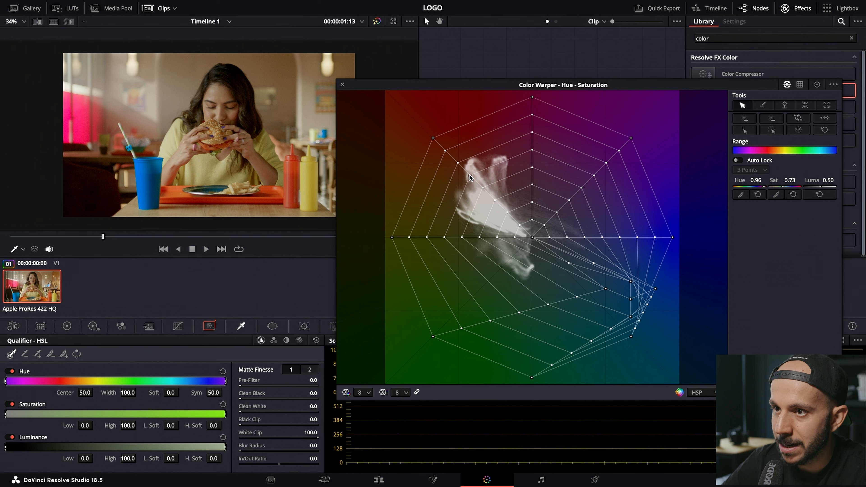
left_click(738, 160)
left_click(749, 170)
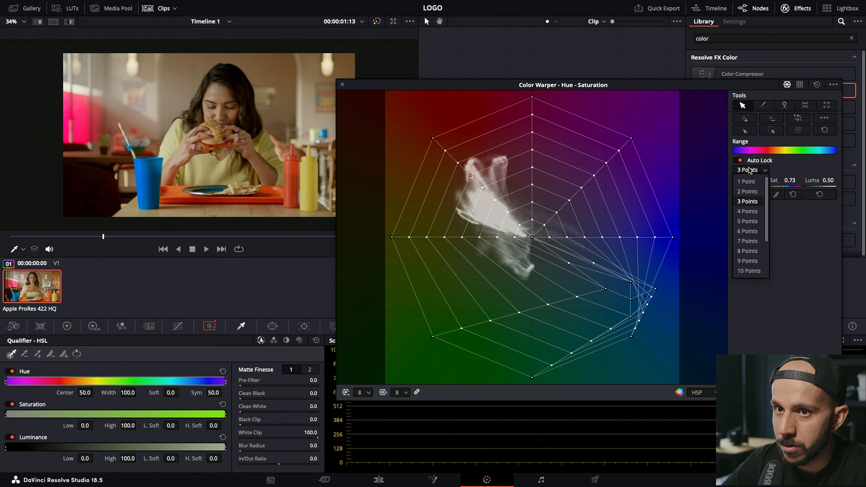
left_click(746, 181)
left_click_drag(470, 177, 504, 168)
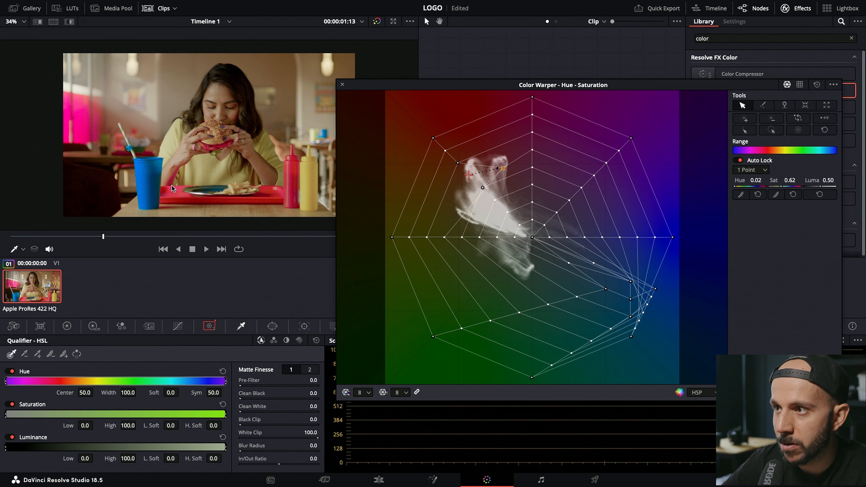
mouse_move(503, 168)
left_mouse_down()
mouse_move(465, 176)
mouse_move(503, 171)
mouse_move(490, 177)
left_mouse_up()
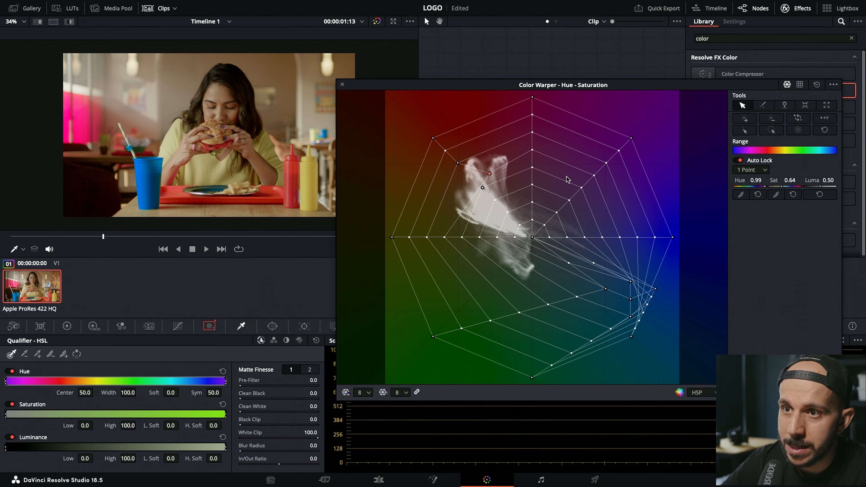
- Try resetting and then smoothing the hue of the tray's grid point, undoing each change
left_click_drag(767, 186, 767, 186)
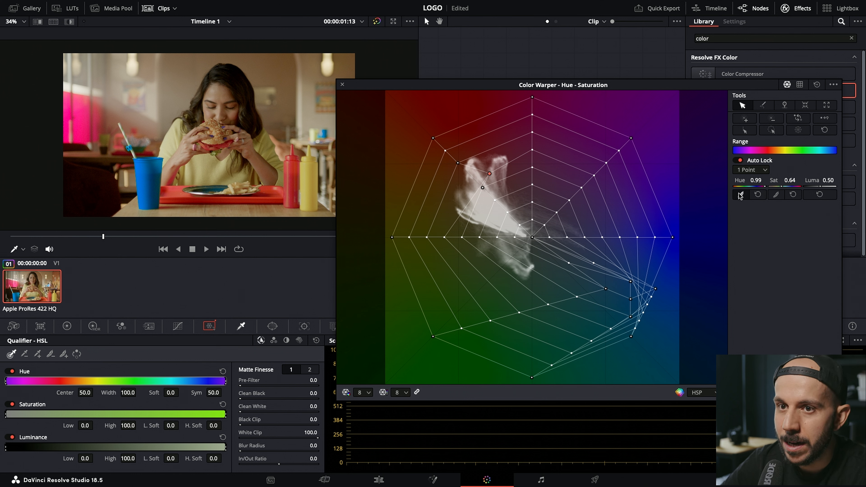
left_click(758, 195)
key("super+z")
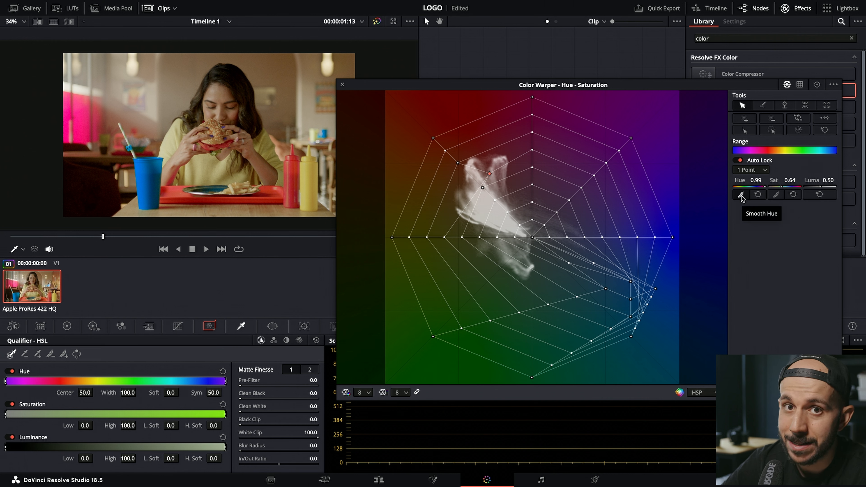
left_click(742, 198)
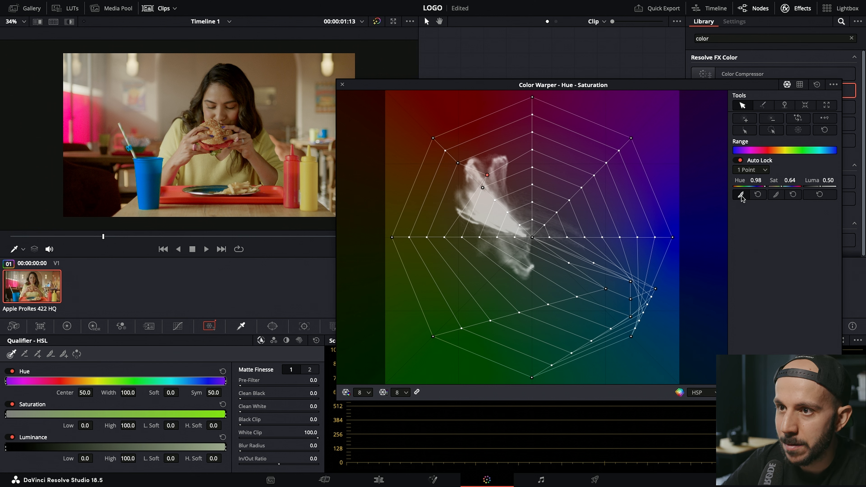
key("super+z")
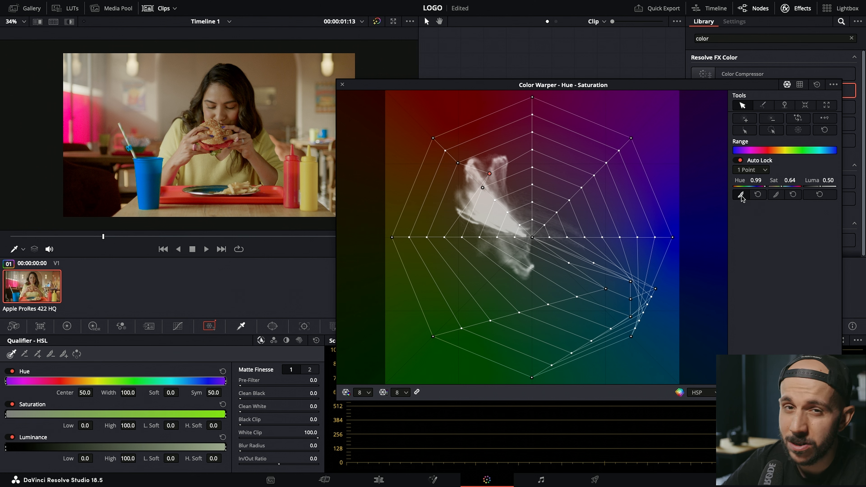
- Show the skin line on the hue-saturation grid and move the tray's grid point to about hue 0.96, saturation 0.72
left_click(833, 85)
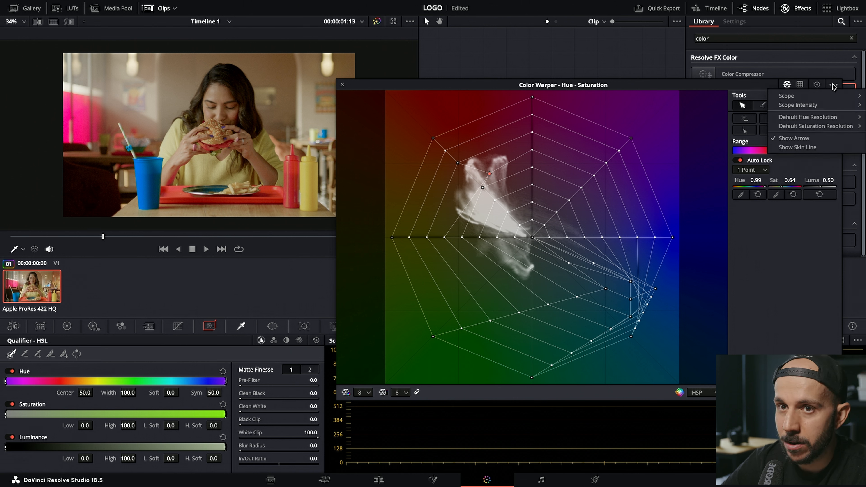
left_click(789, 148)
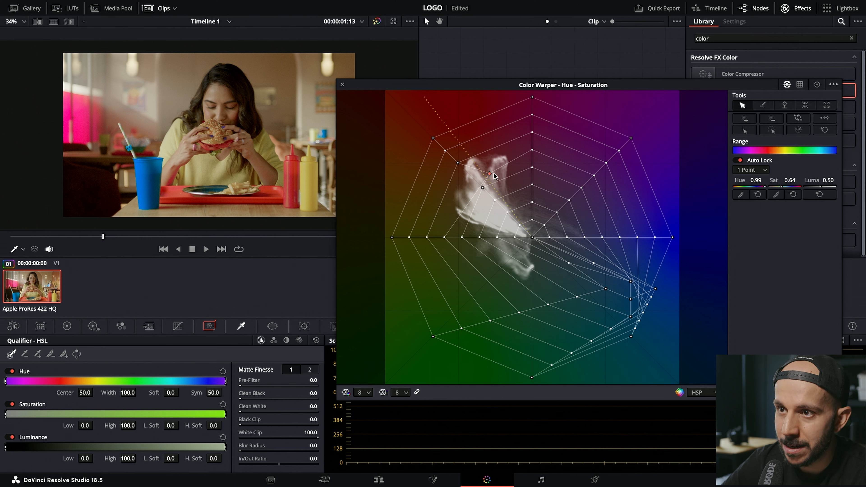
left_click_drag(489, 173, 471, 176)
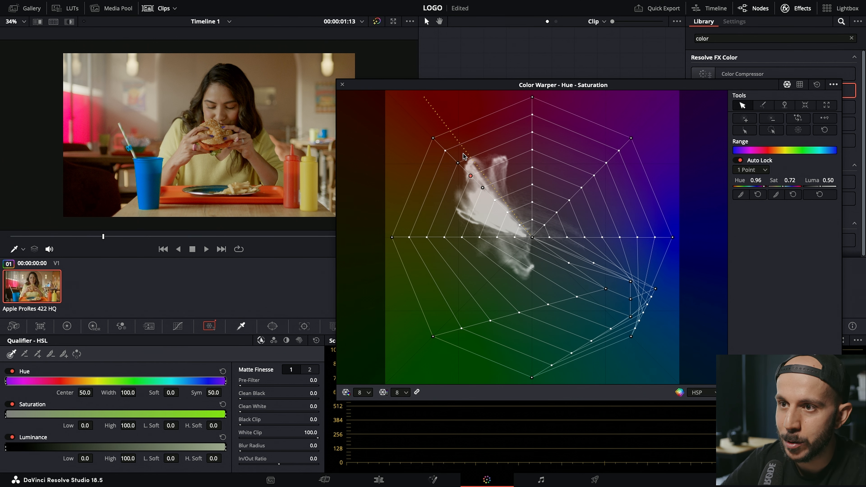
- Reset the Color Warper's hue-saturation grid and switch the warper to its Chroma - Luma mode
left_click(816, 84)
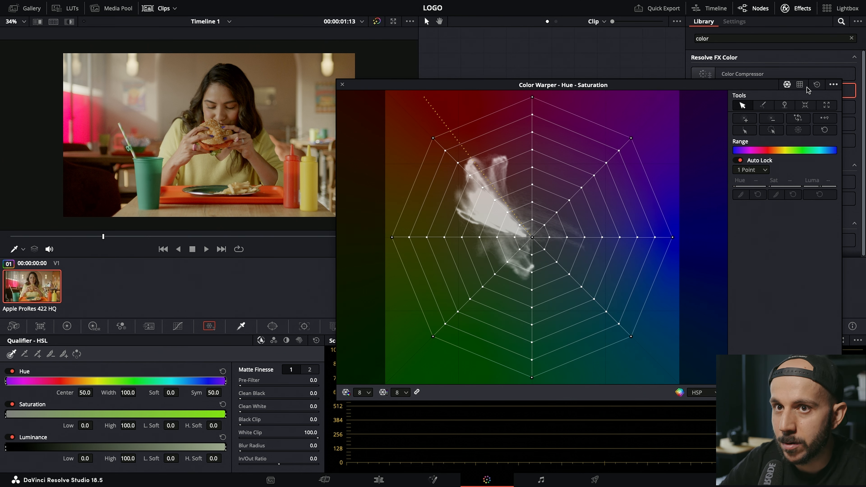
left_click(800, 85)
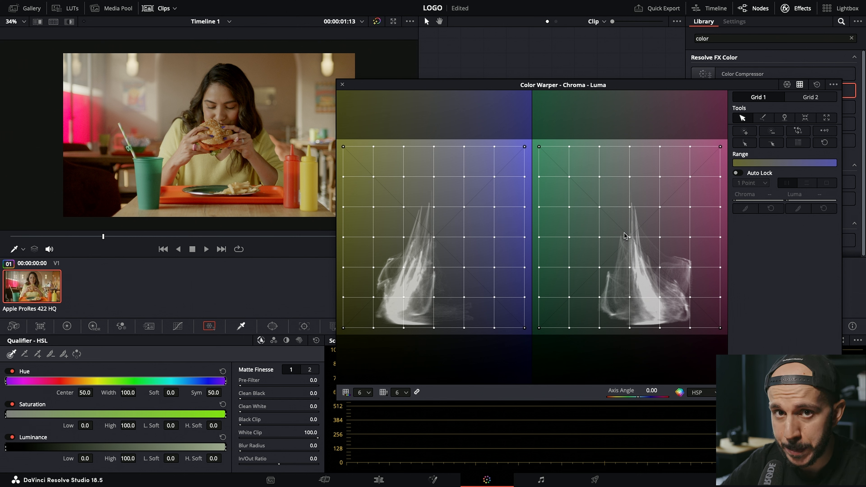
- Look at the Primaries color wheels, return to the Qualifier, and reposition the Color Warper window
left_click(67, 327)
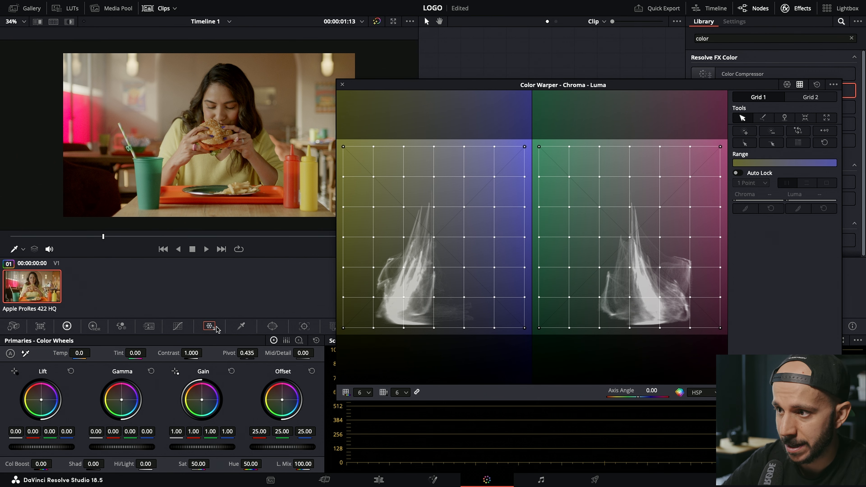
left_click(241, 326)
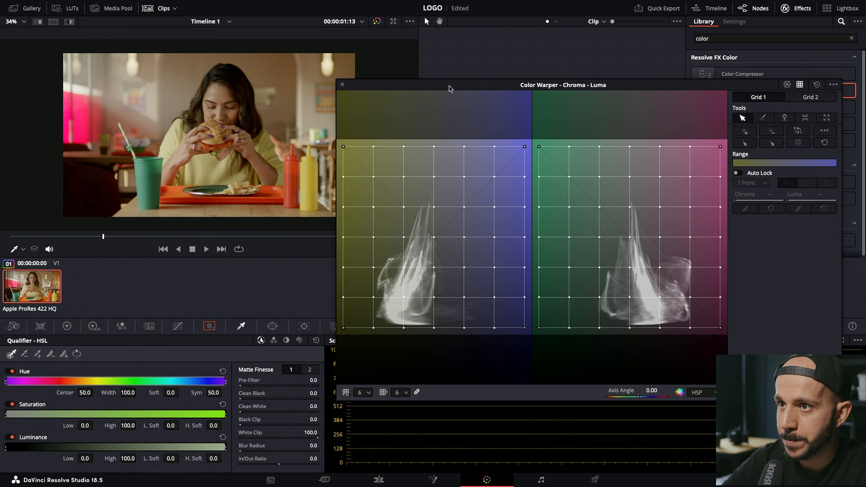
left_click_drag(450, 88, 460, 82)
- Try shifting Grid 1's centre point toward yellow and its yellow-edge midpoint to about chroma -0.49, luma 0.35, undoing both moves
left_click_drag(444, 234, 404, 234)
key("ctrl+z")
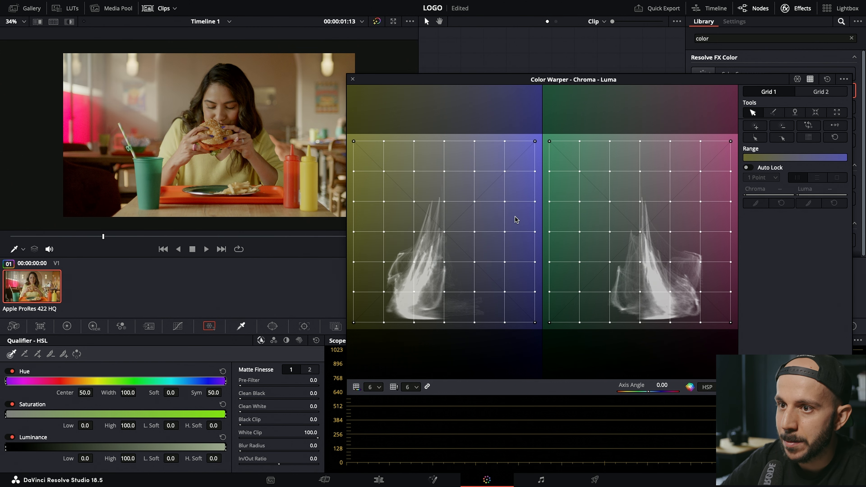
left_click(535, 233)
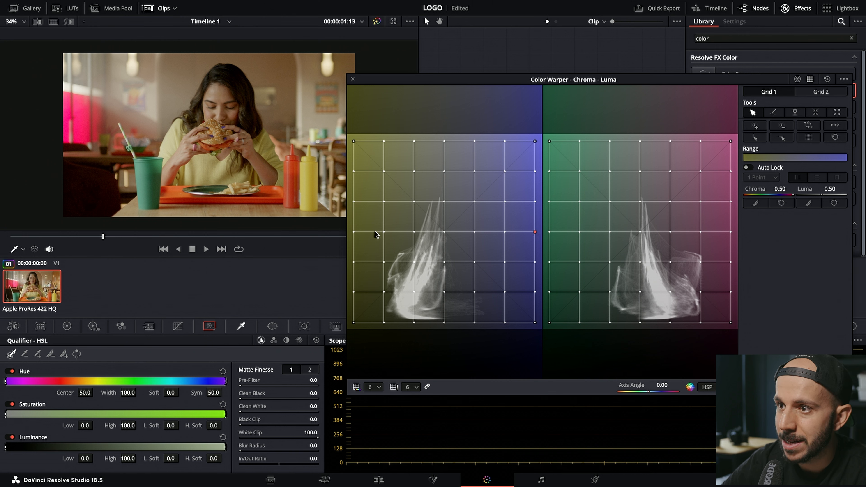
left_click(353, 232)
left_click_drag(354, 232, 357, 260)
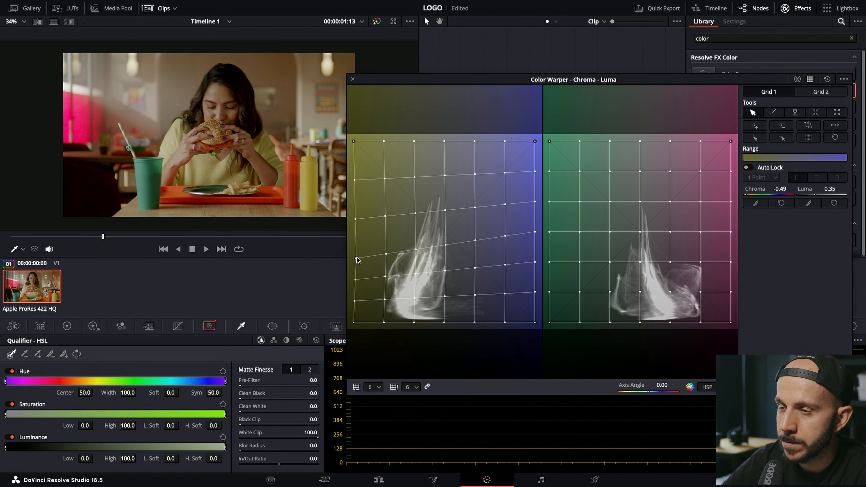
key("super+z")
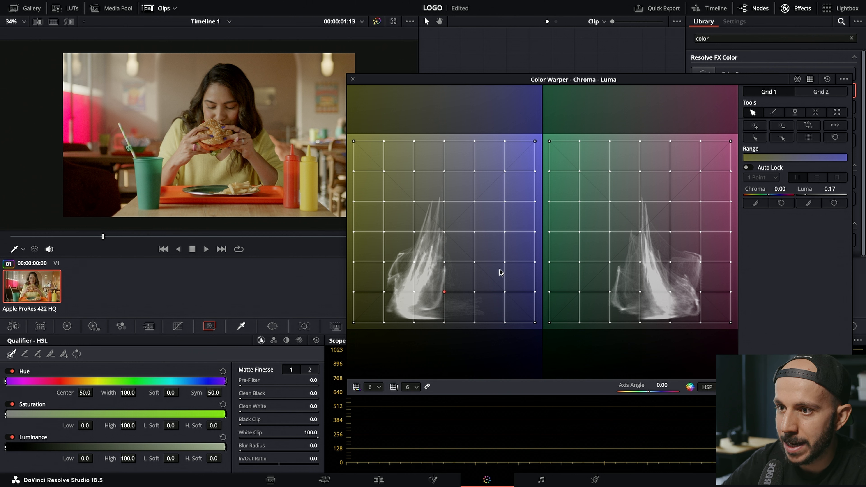
- Enable Auto Lock at 1 Point for Grid 1, try pinning columns and rows, and choose pinning of the surrounding points
left_click(749, 167)
mouse_move(444, 292)
left_mouse_down()
mouse_move(459, 292)
mouse_move(446, 292)
left_mouse_up()
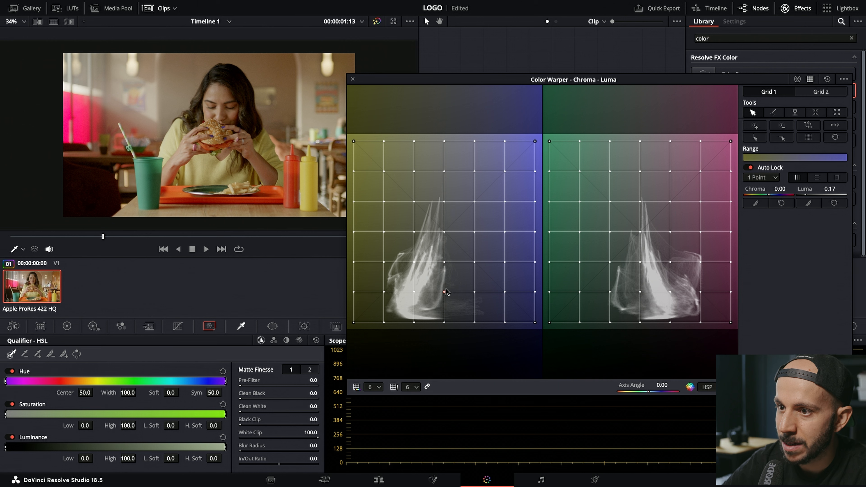
left_click(797, 178)
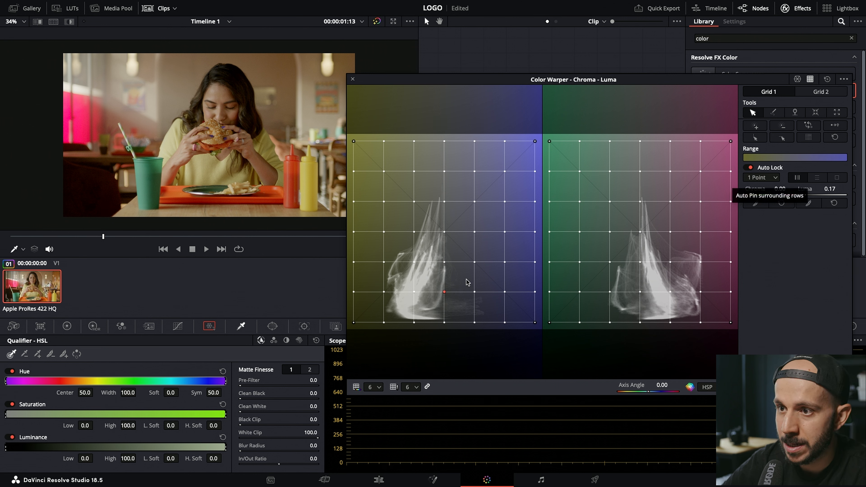
left_click(817, 178)
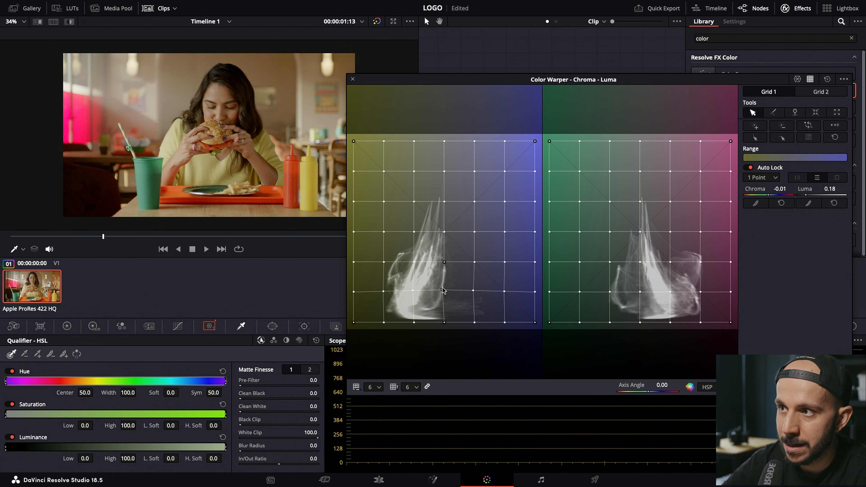
left_click(838, 177)
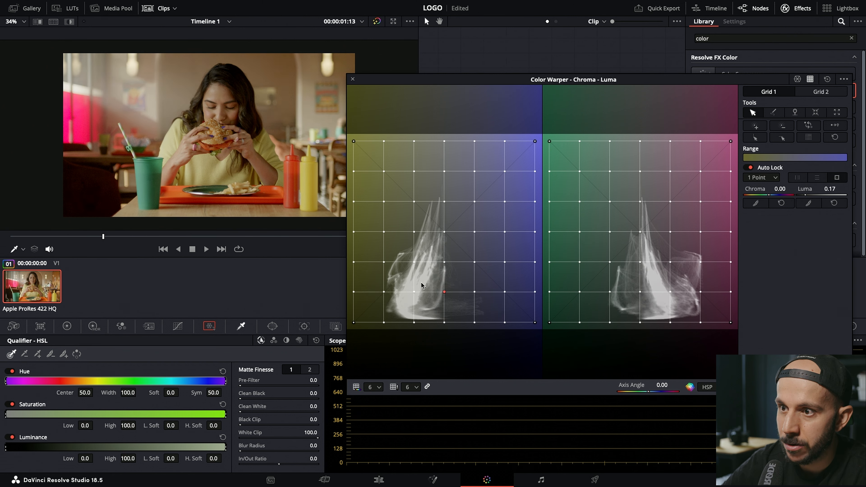
- Try moving Grid 1's dark neutral point to chroma -0.09, luma 0.19 and chroma 0.04, luma 0.04, and reset the grid
mouse_move(442, 294)
left_mouse_down()
mouse_move(459, 275)
mouse_move(457, 291)
mouse_move(459, 273)
mouse_move(450, 303)
mouse_move(428, 287)
left_mouse_up()
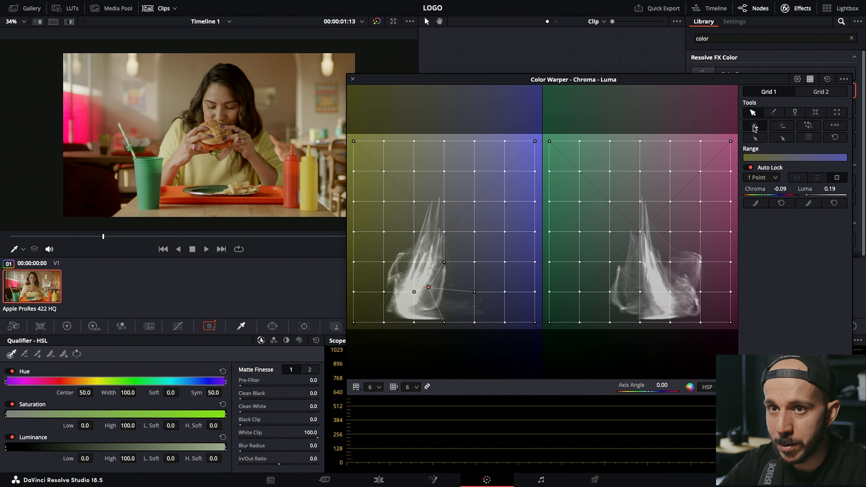
left_click_drag(430, 287, 429, 295)
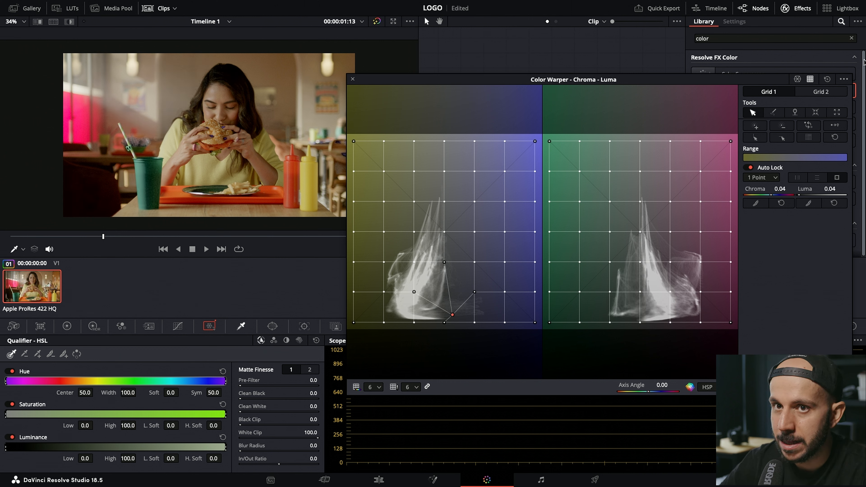
left_click(827, 79)
- Select Grid 1's neutral point at luma 0.17, expand the selection to its neighbours, and shift the group slightly darker
left_click(444, 292)
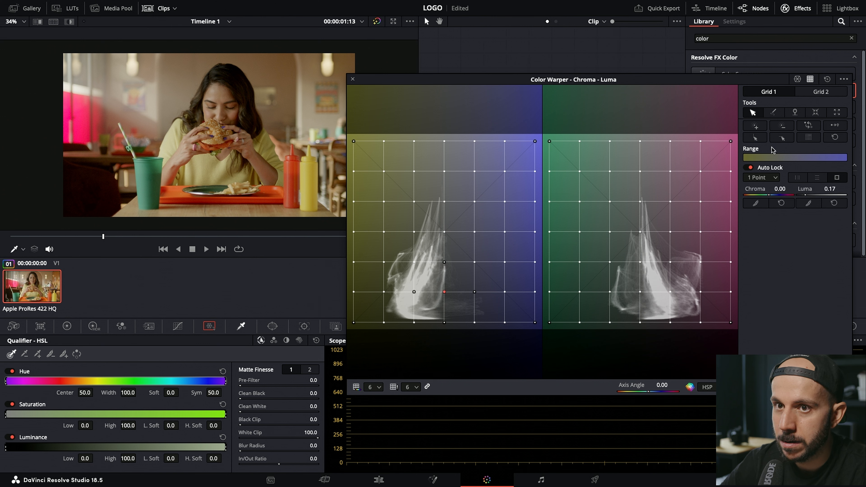
left_click(756, 126)
mouse_move(444, 292)
left_mouse_down()
mouse_move(450, 298)
mouse_move(442, 301)
left_mouse_up()
- Uncover the node graph and compare the image with node 04 disabled and enabled
left_click_drag(450, 81, 397, 144)
key("super+d")
key("super+d")
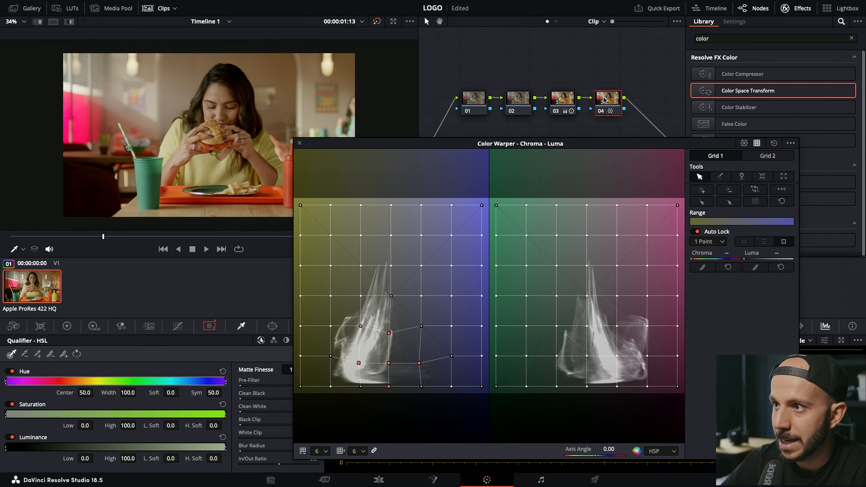
key("super+d")
key("super+d")
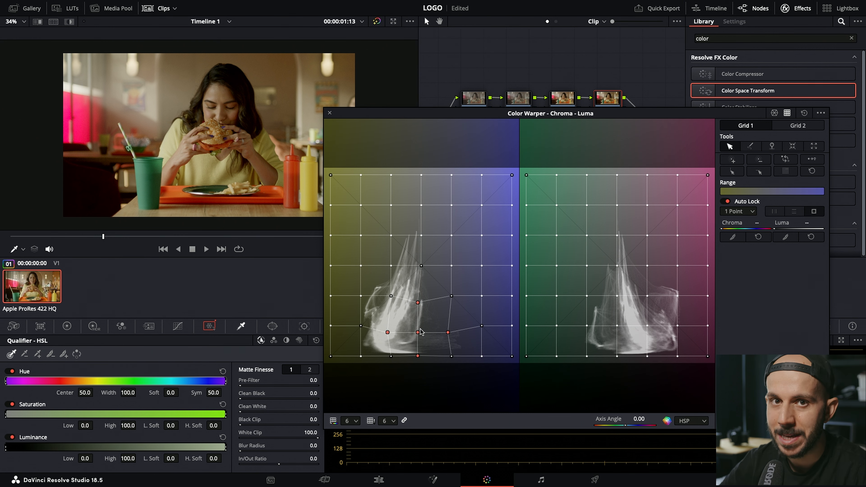
- Reset the view of the parade scope and reposition the floating Color Warper window so that it clears the viewer image
mouse_move(520, 116)
left_mouse_down()
mouse_move(523, 99)
mouse_move(523, 111)
left_mouse_up()
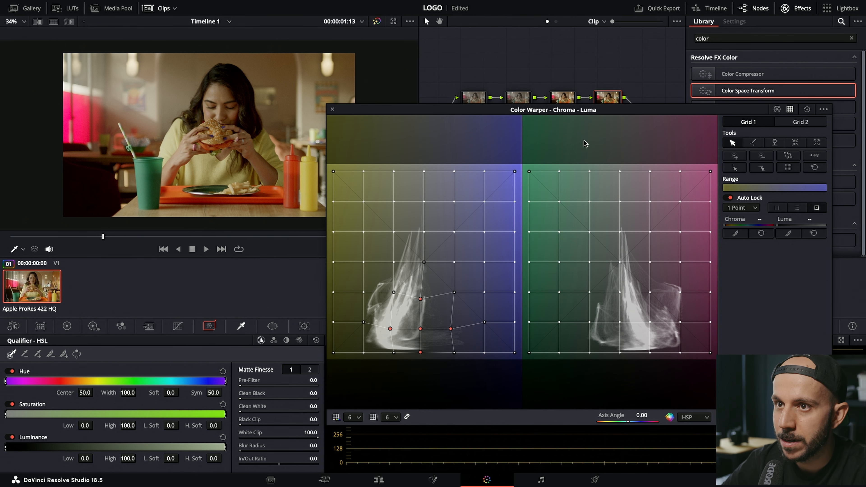
left_click_drag(581, 111, 607, 31)
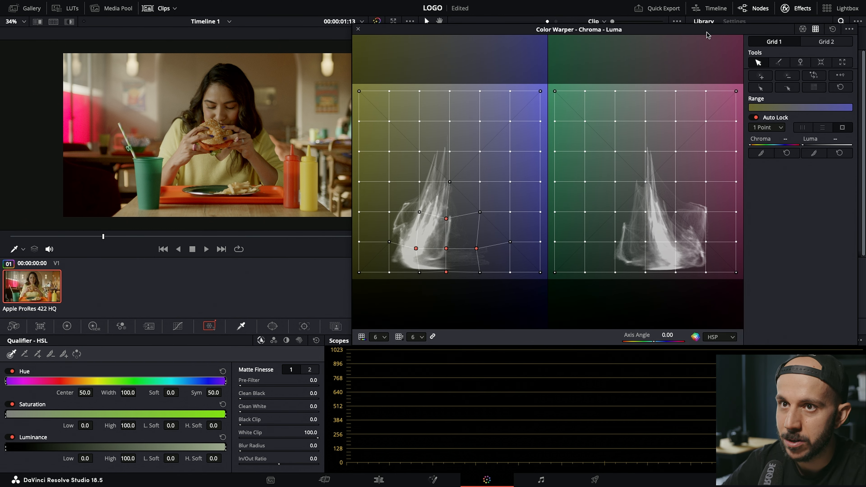
left_click_drag(707, 34, 428, 17)
left_click(824, 340)
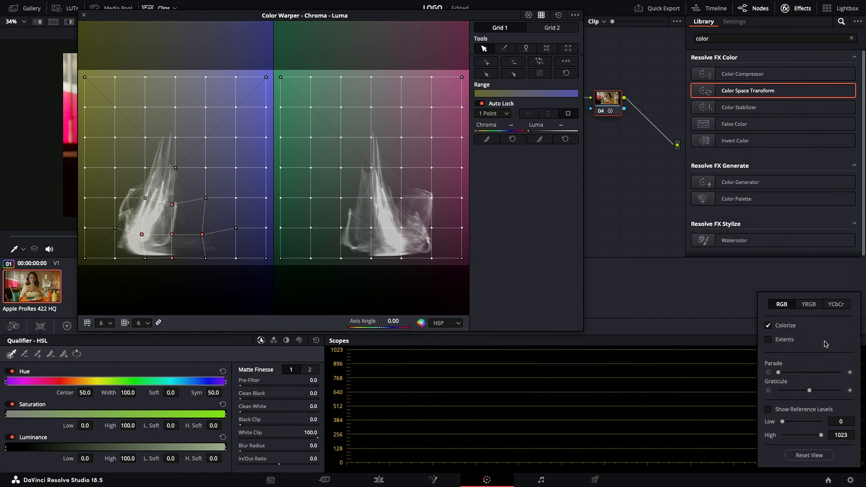
left_click(804, 455)
left_click_drag(377, 16, 693, 35)
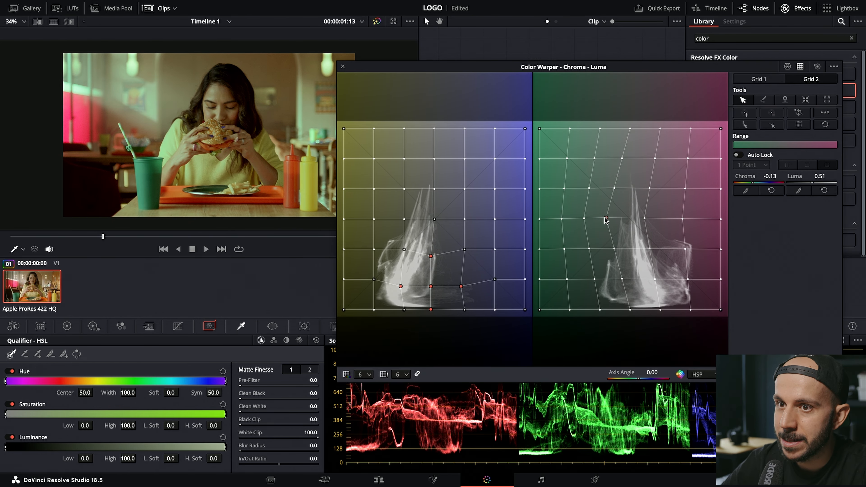
- Try strong green and magenta shifts of Grid 2's centre point, undo them, and move the point to chroma 0.03, luma 0.50
left_click_drag(627, 219, 678, 220)
key("ctrl+z")
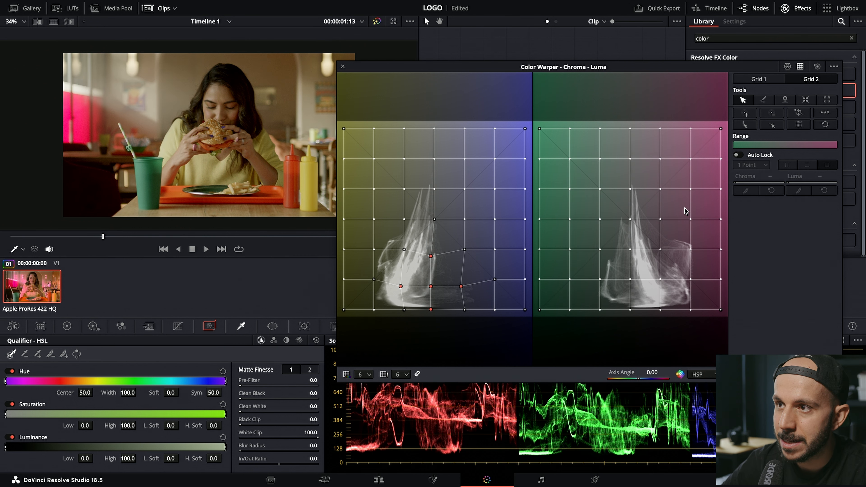
left_click_drag(445, 71, 483, 75)
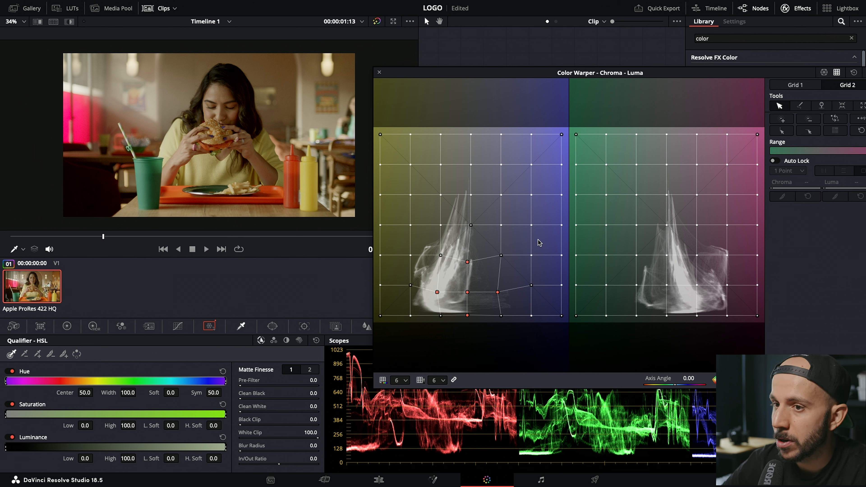
left_click_drag(666, 227, 673, 227)
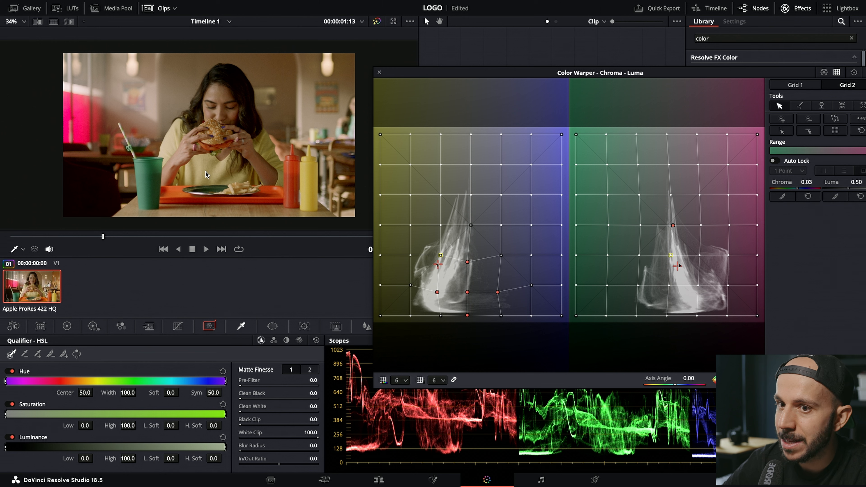
- Enable Auto Lock for Grid 2 and move the point just below the centre to chroma 0.05, luma 0.32
left_click(671, 256)
left_click(775, 161)
left_click_drag(781, 74, 757, 75)
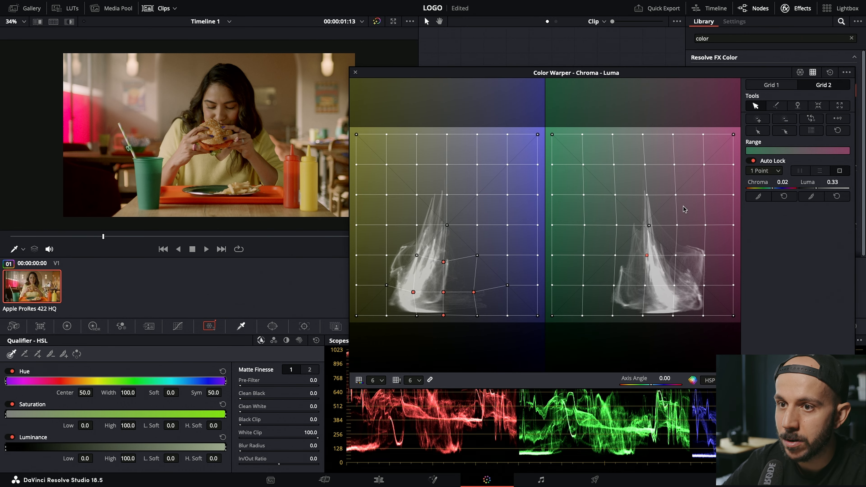
left_click_drag(649, 256, 651, 258)
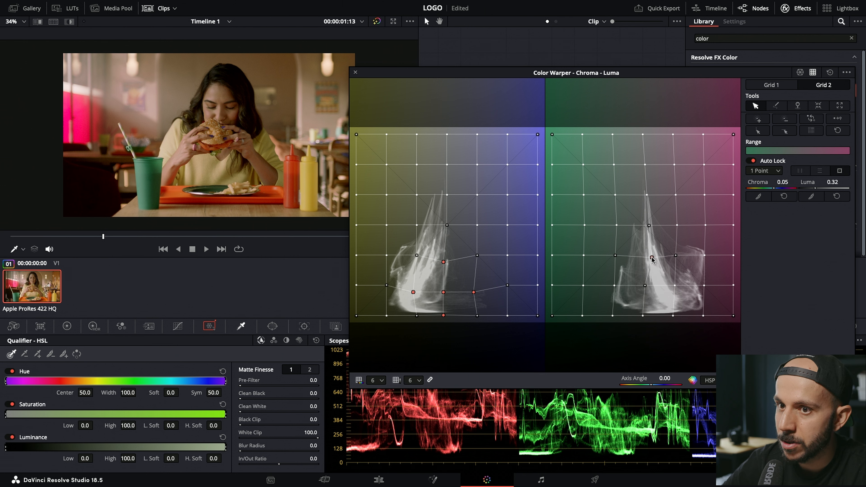